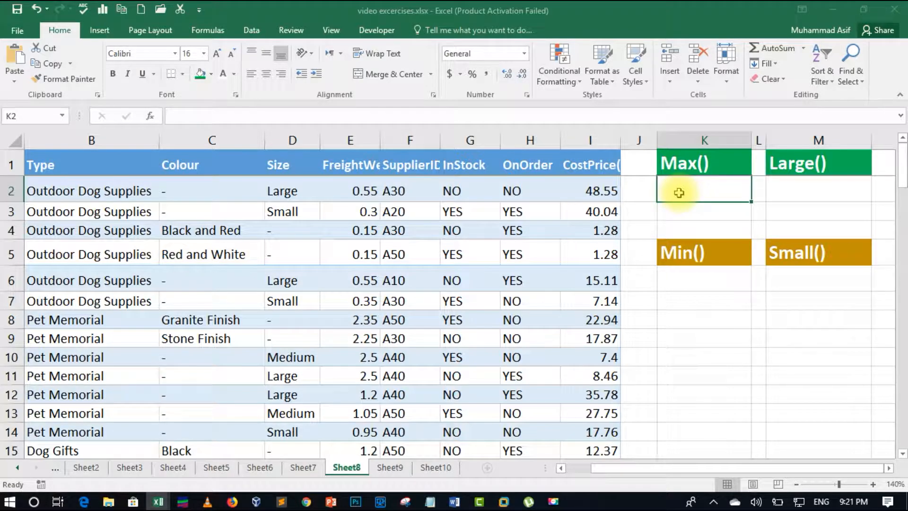
Enter a MAX formula over the whole of column I (I:I) in cell K2, below the Max() heading
type("=max")
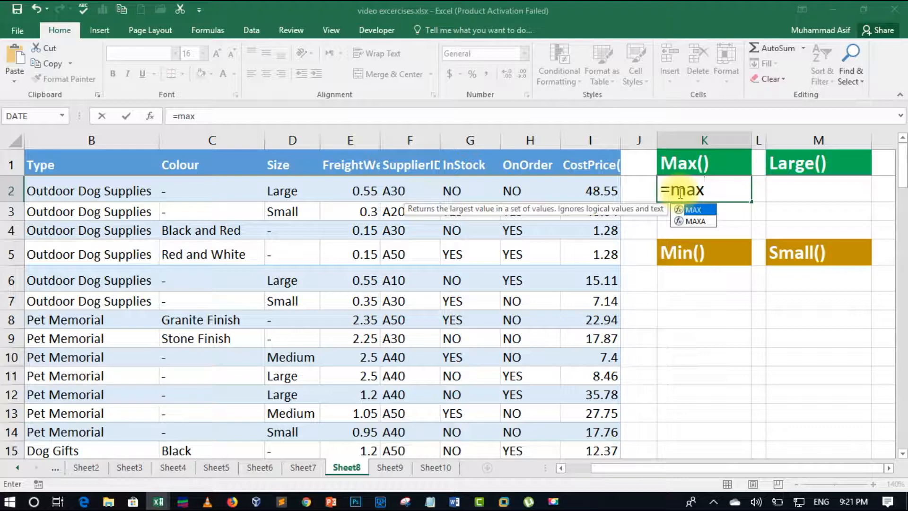
type("(")
left_click(588, 158)
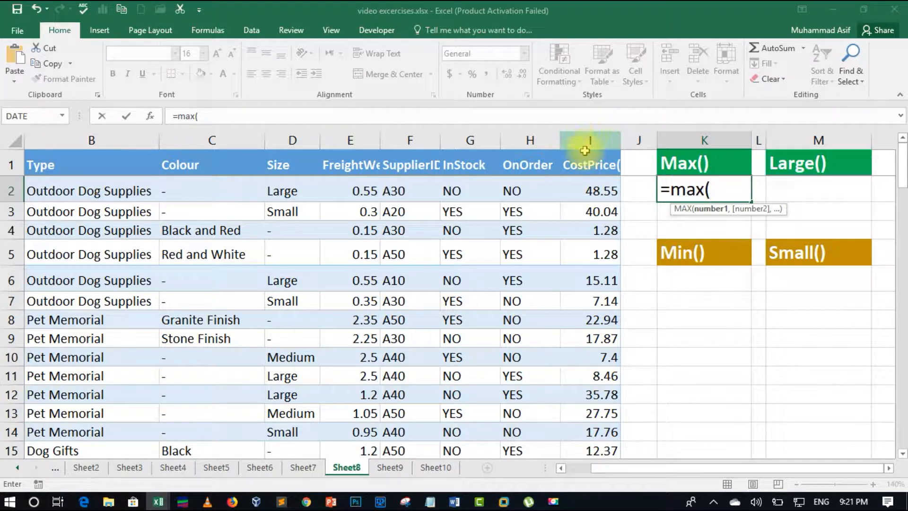
left_click(589, 140)
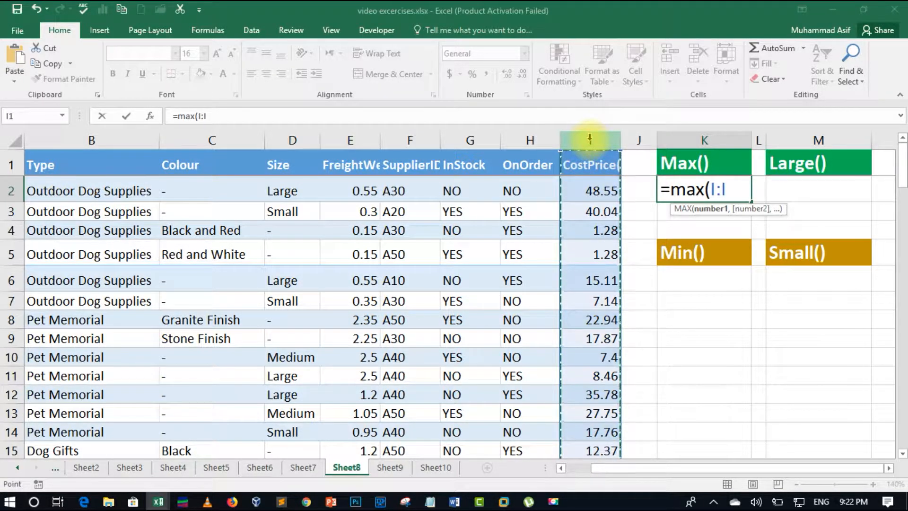
type(")")
key("Return")
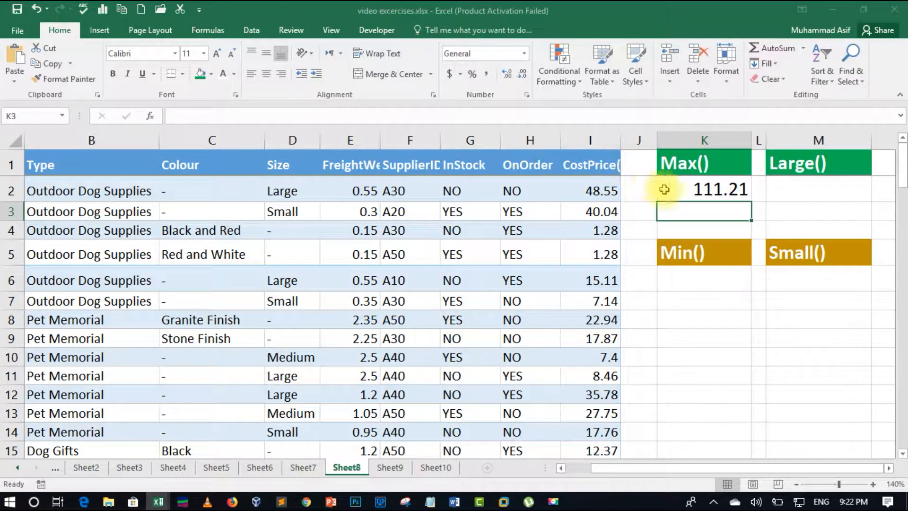
Sort the table by the CostPrice(NL) column in ascending order
scroll(603, 244, "down", 8)
scroll(604, 243, "up", 8)
scroll(606, 243, "down", 7)
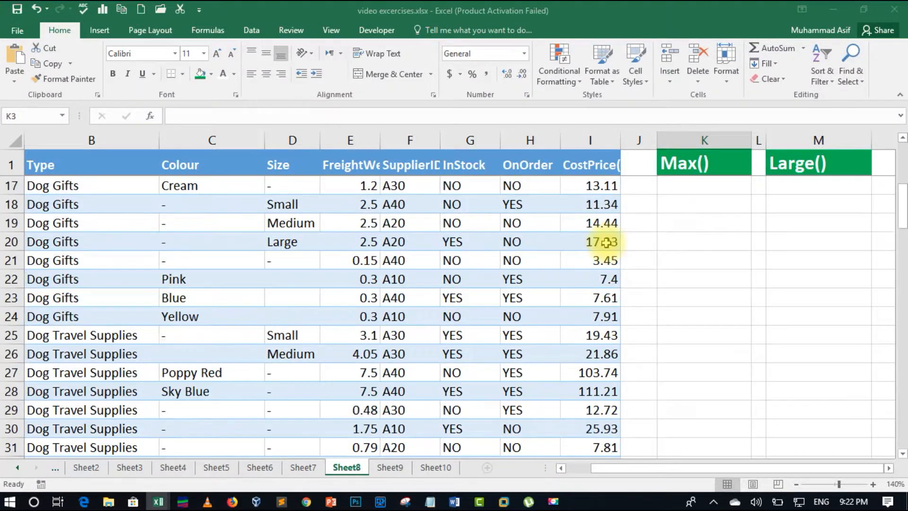
scroll(604, 296, "up", 7)
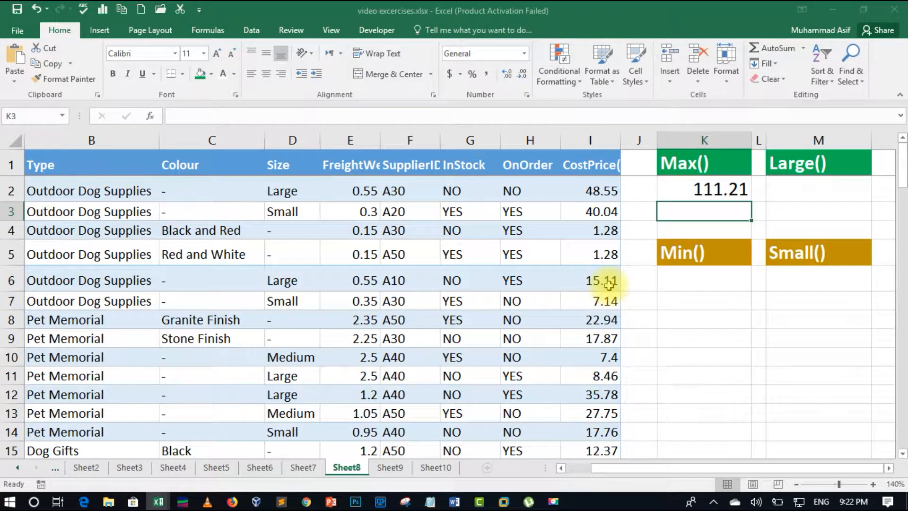
left_click(587, 161)
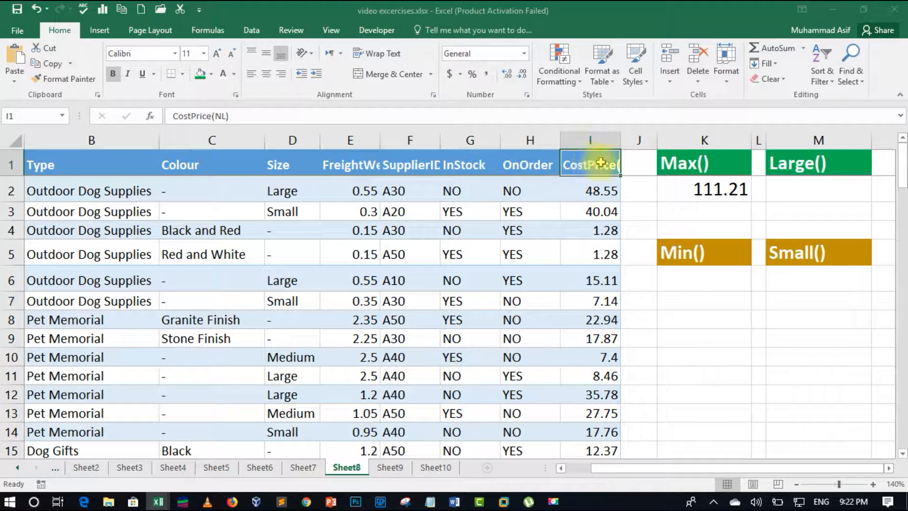
right_click(607, 164)
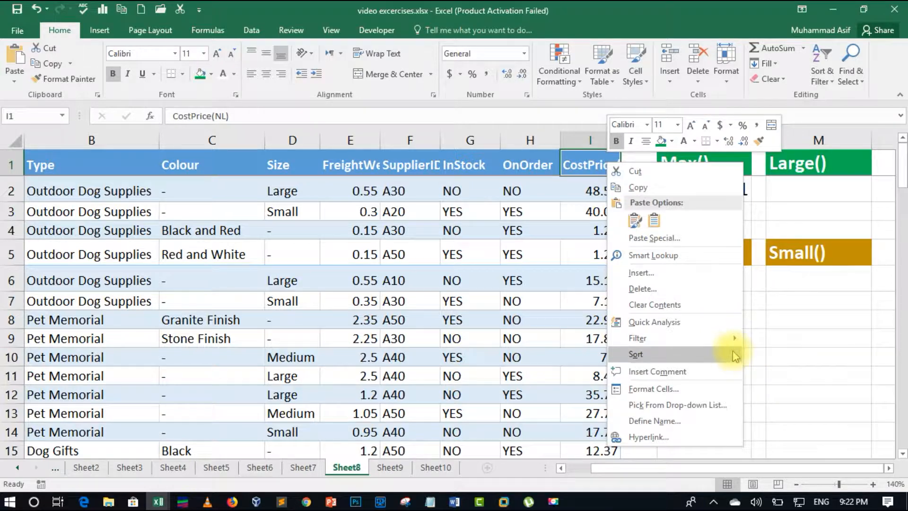
mouse_move(736, 354)
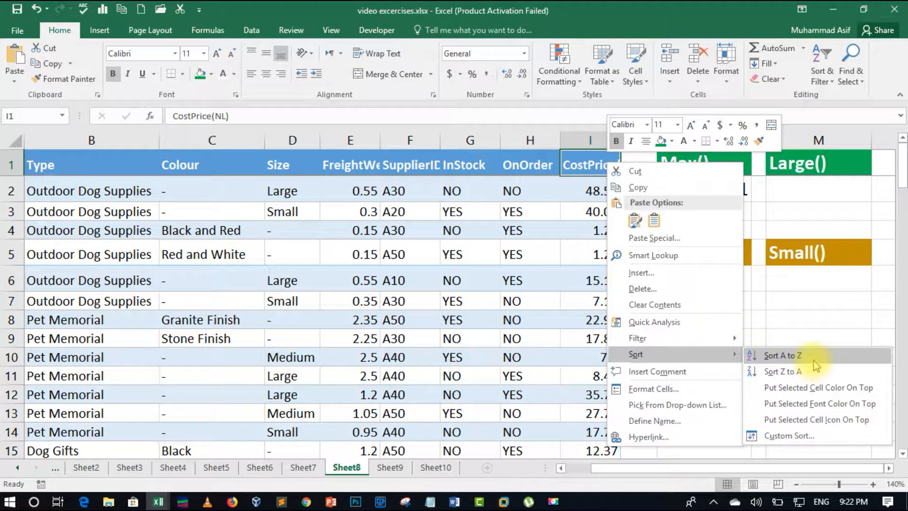
left_click(815, 361)
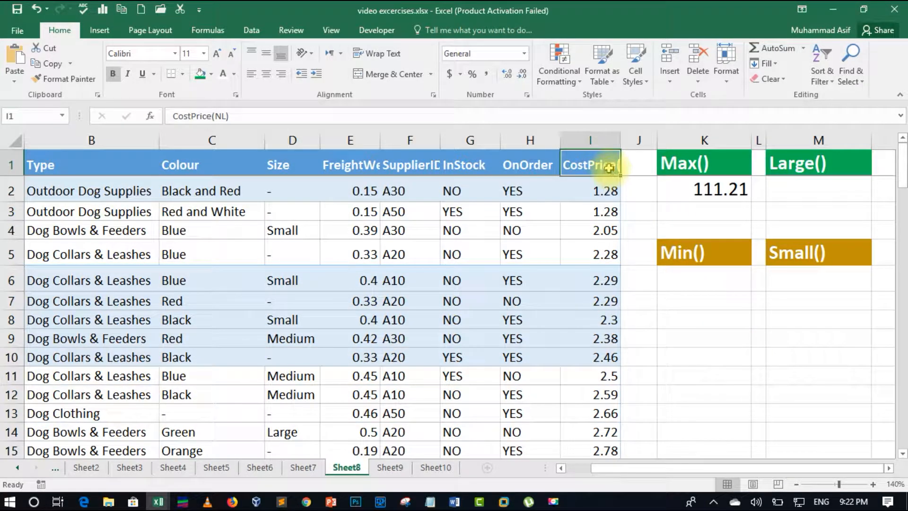
Sort the table by the CostPrice(NL) column in descending order
right_click(608, 168)
mouse_move(701, 364)
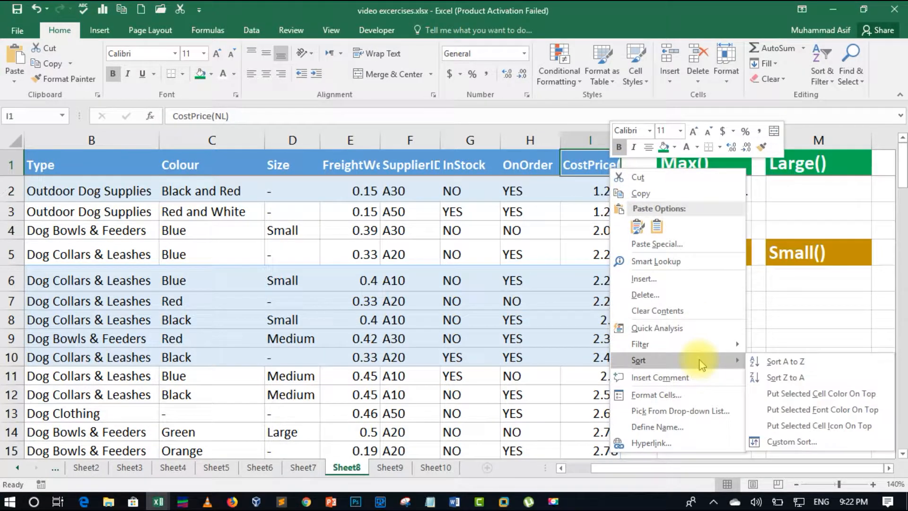
left_click(770, 376)
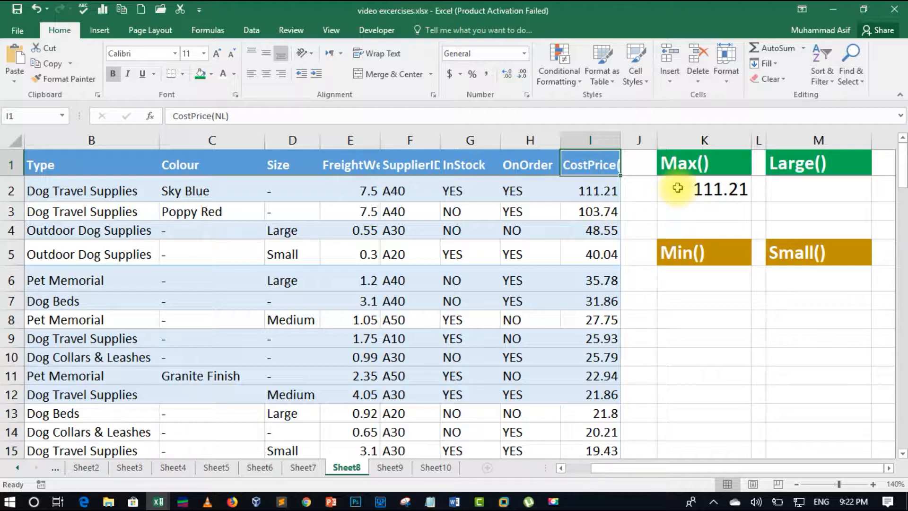
Enter the formula =LARGE(I:I,1) in cell M2, below the Large() heading
left_click(810, 188)
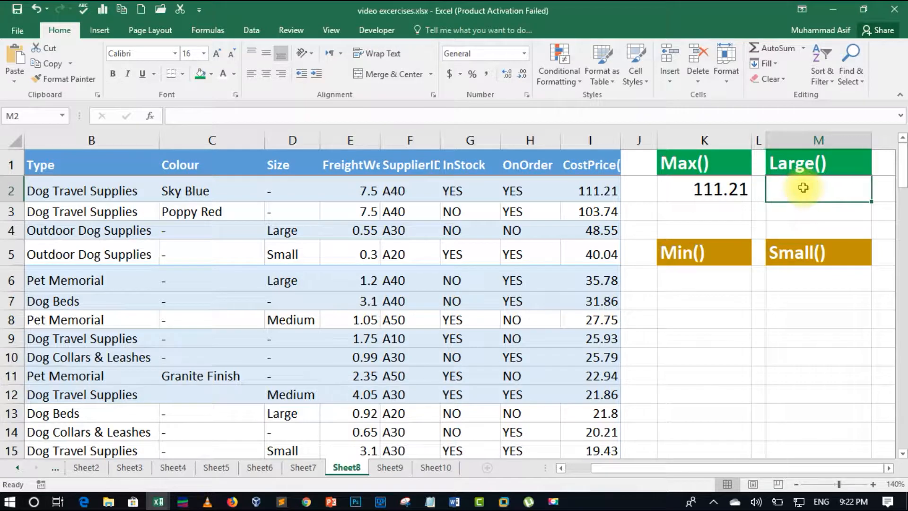
type("=")
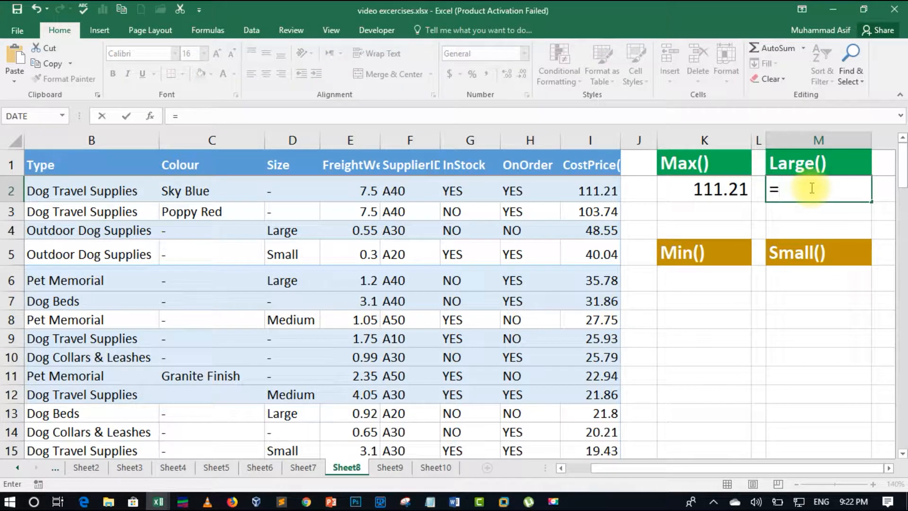
type("la")
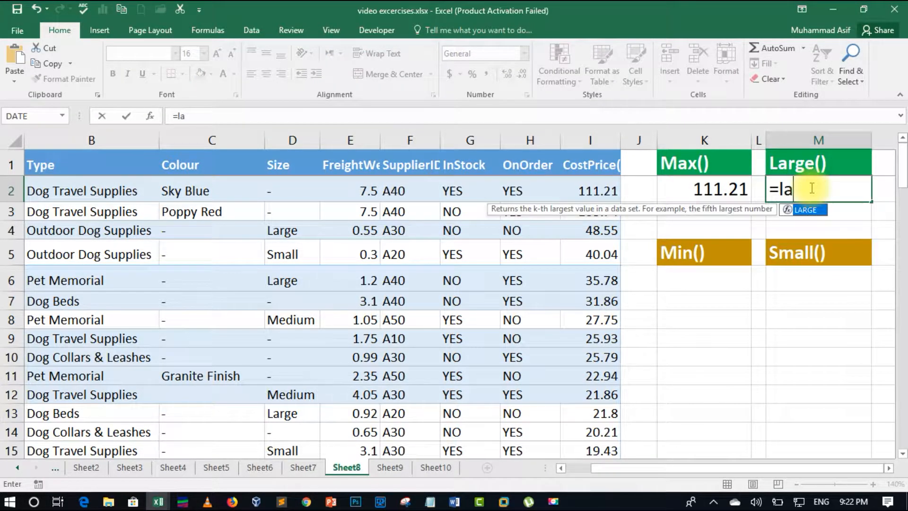
type("rge(")
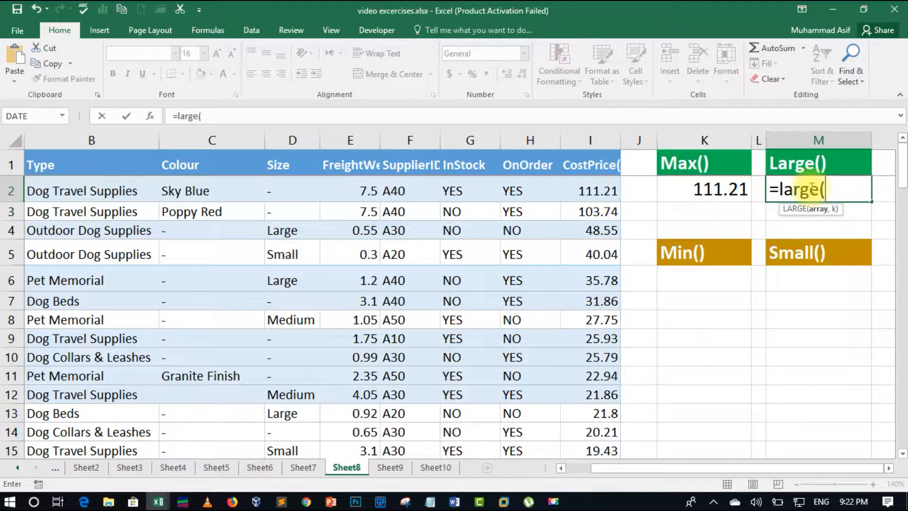
left_click(590, 140)
type(",1)")
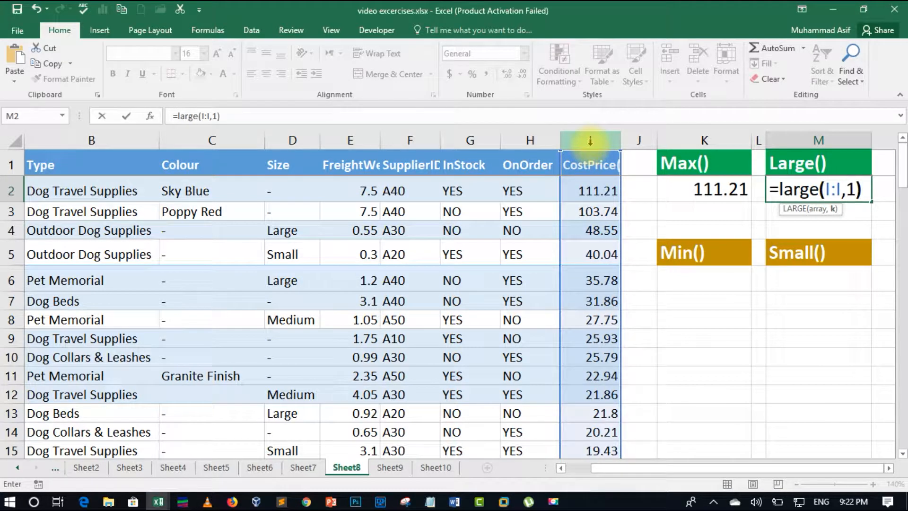
key("Return")
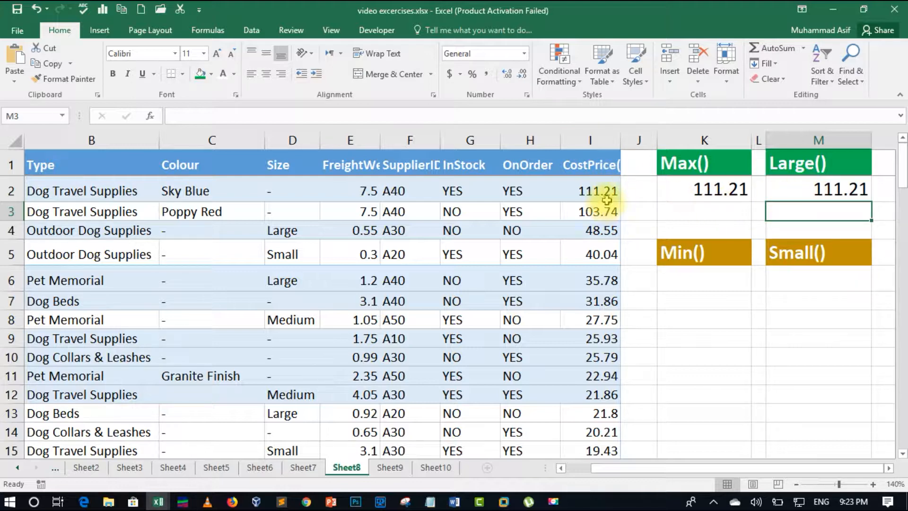
Change the k argument of the LARGE formula in cell M2 to 2
double_click(823, 190)
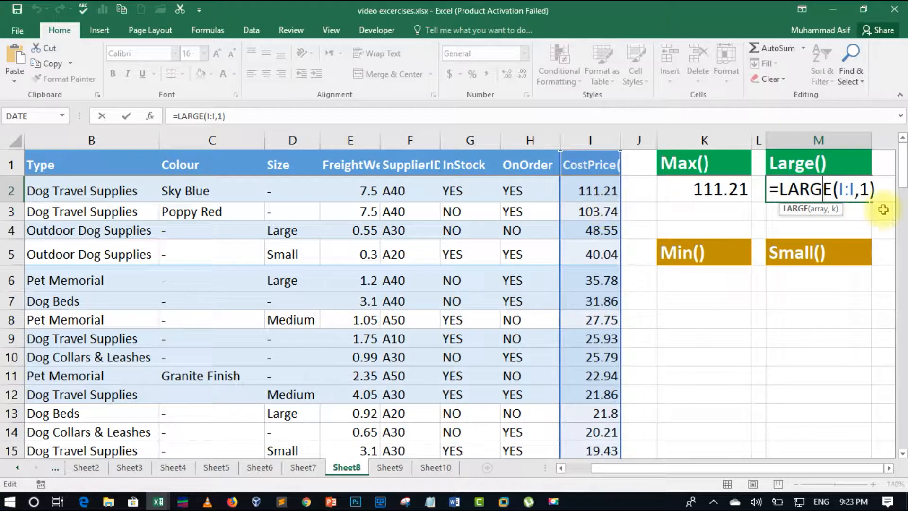
left_click(868, 192)
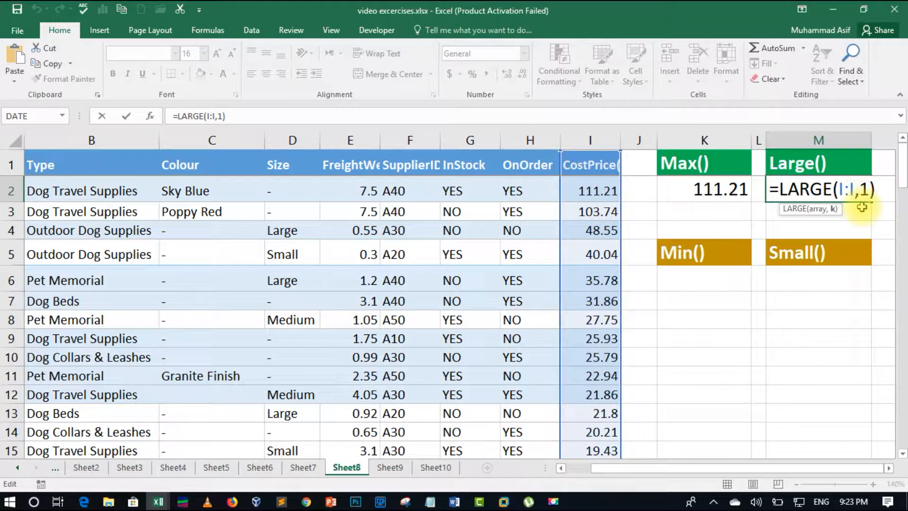
key("BackSpace")
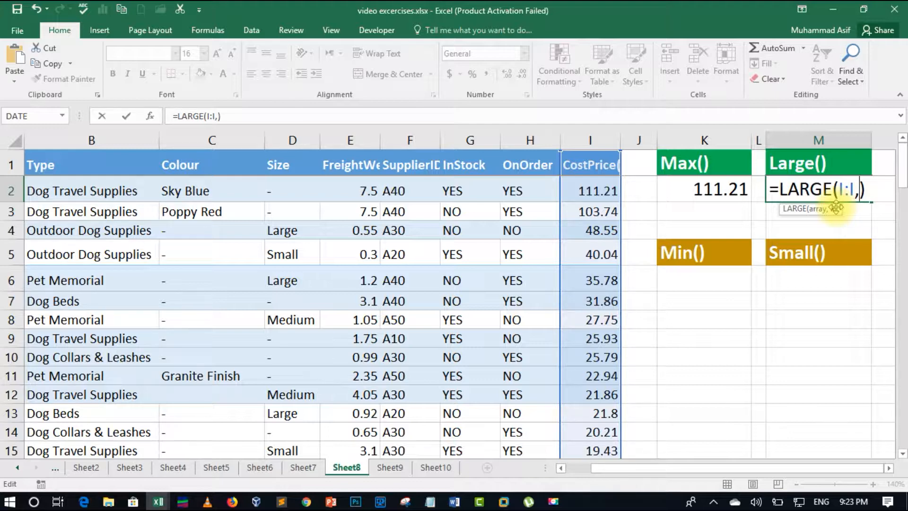
type("2")
key("Return")
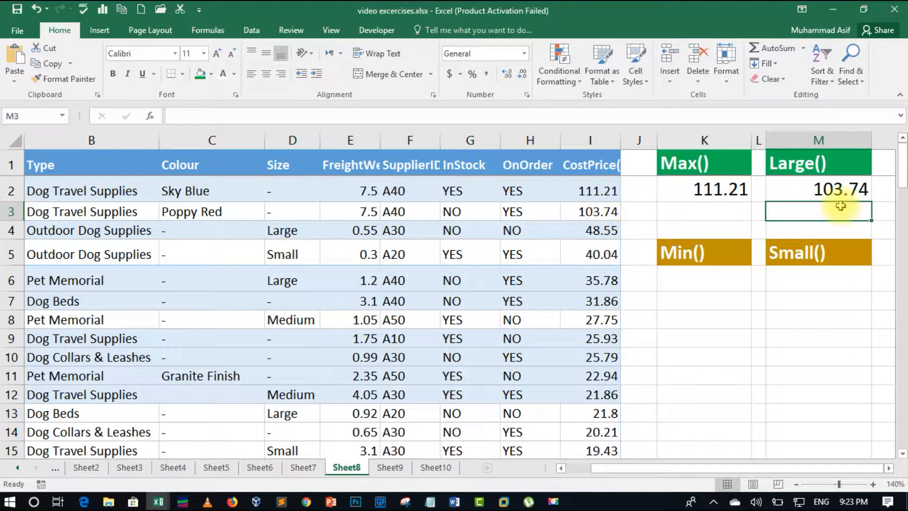
Change the k argument of the LARGE formula in cell M2 to 3
double_click(836, 189)
left_click(870, 189)
key("BackSpace")
type("3")
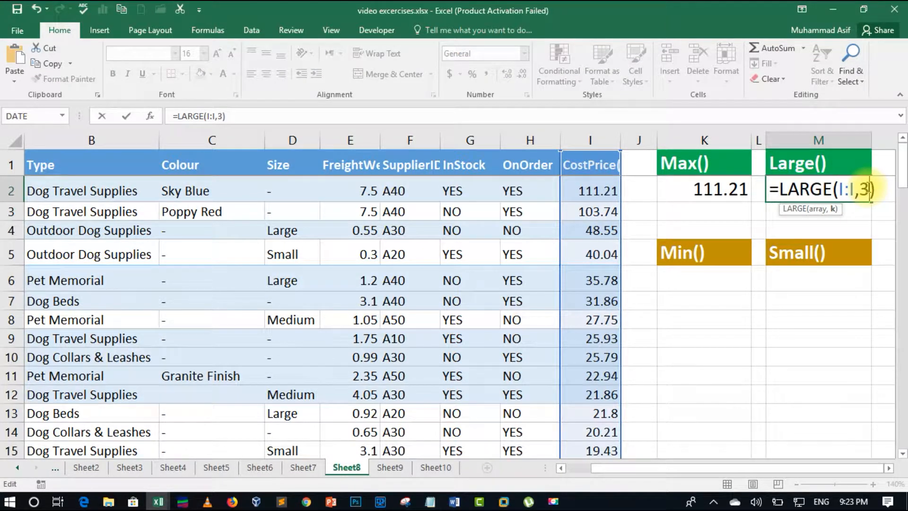
key("Return")
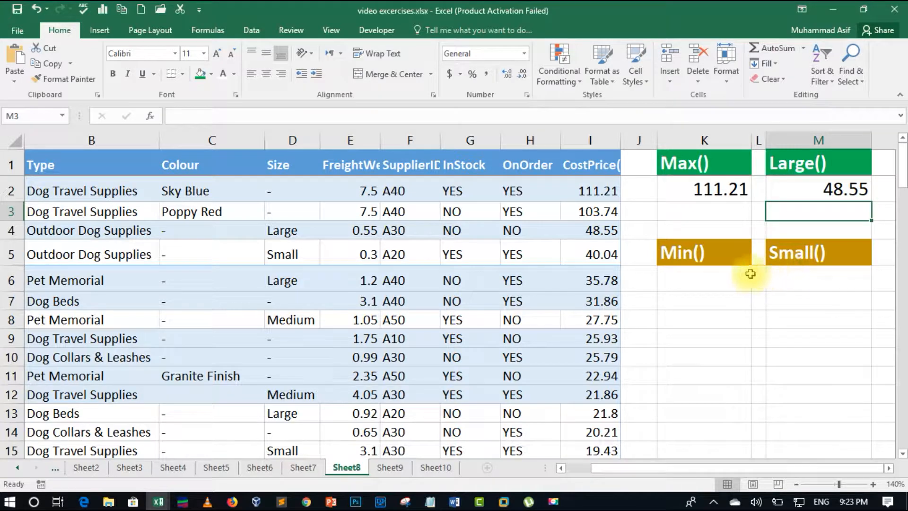
Enter the formula =MIN(I:I) in cell K6, below the Min() heading
left_click(714, 275)
type("=")
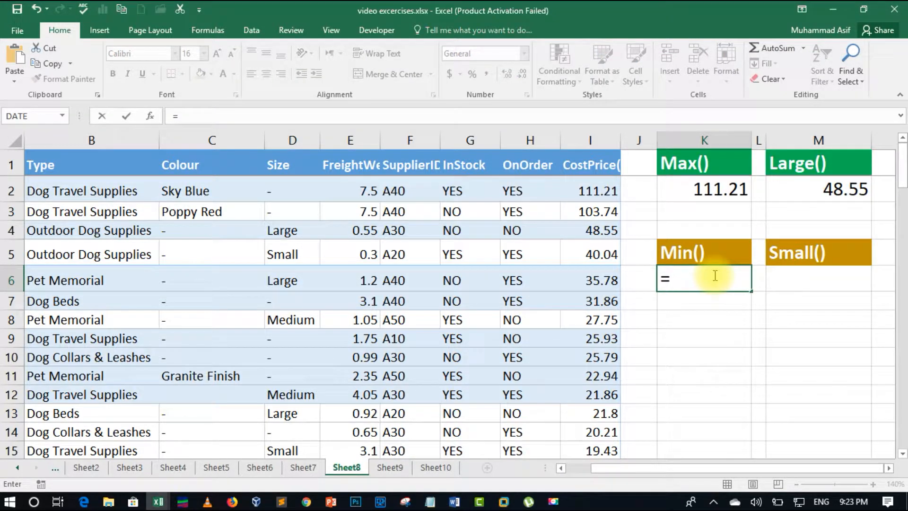
type("min(")
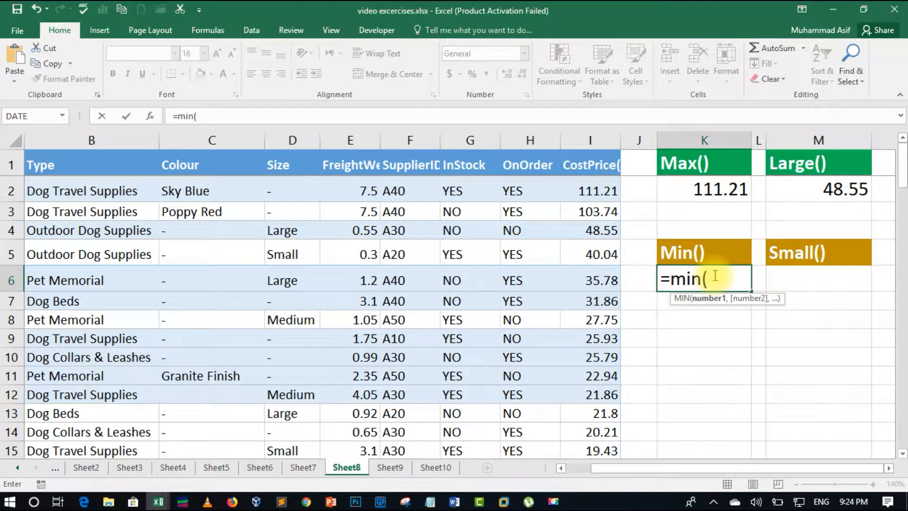
left_click(593, 141)
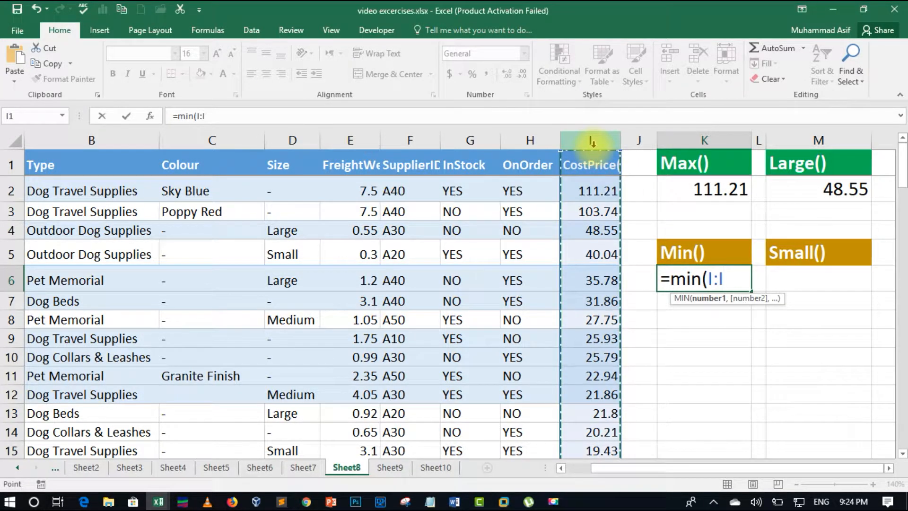
type(")")
key("Return")
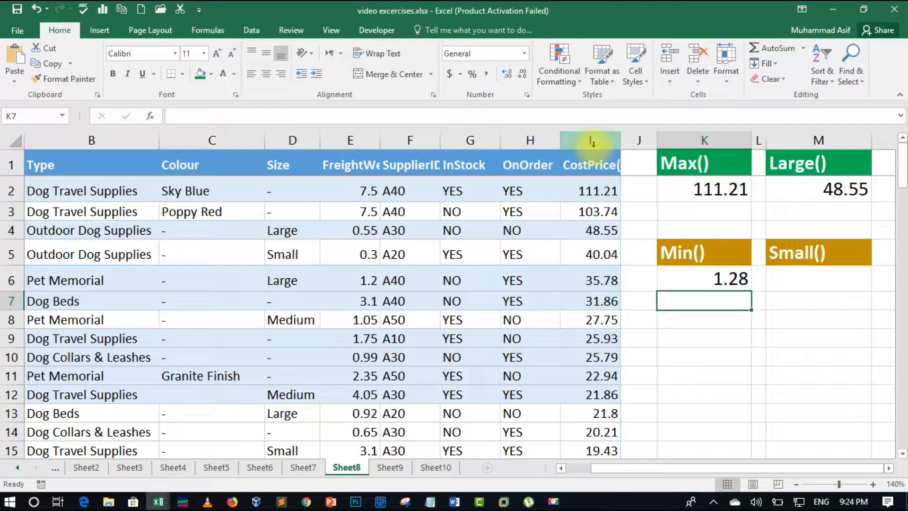
right_click(594, 143)
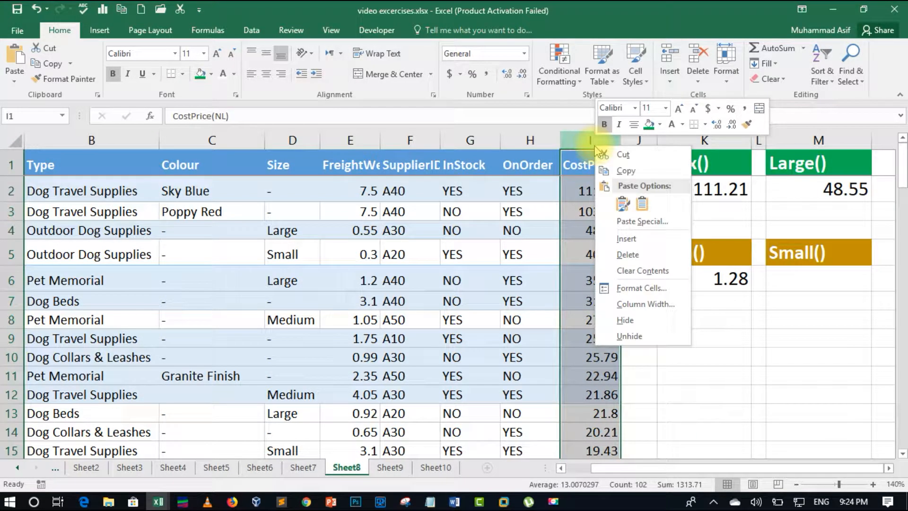
left_click(572, 162)
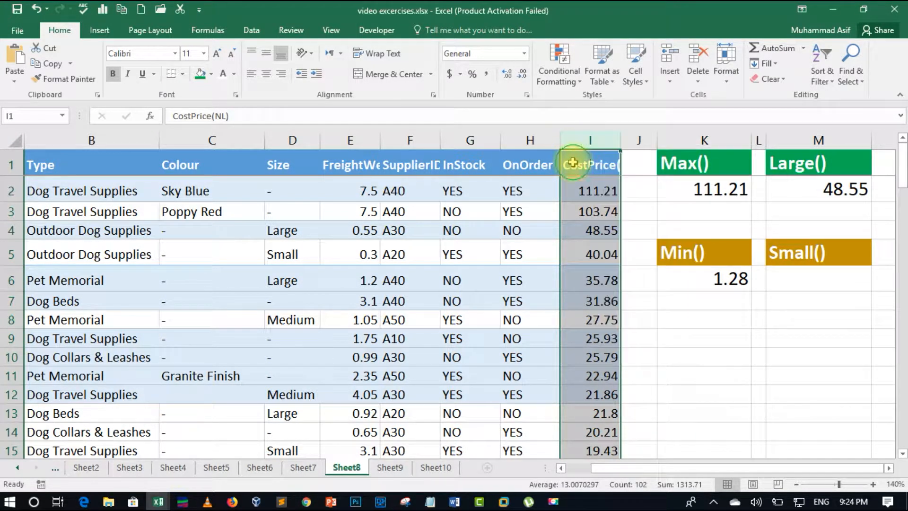
right_click(573, 162)
left_click(566, 187)
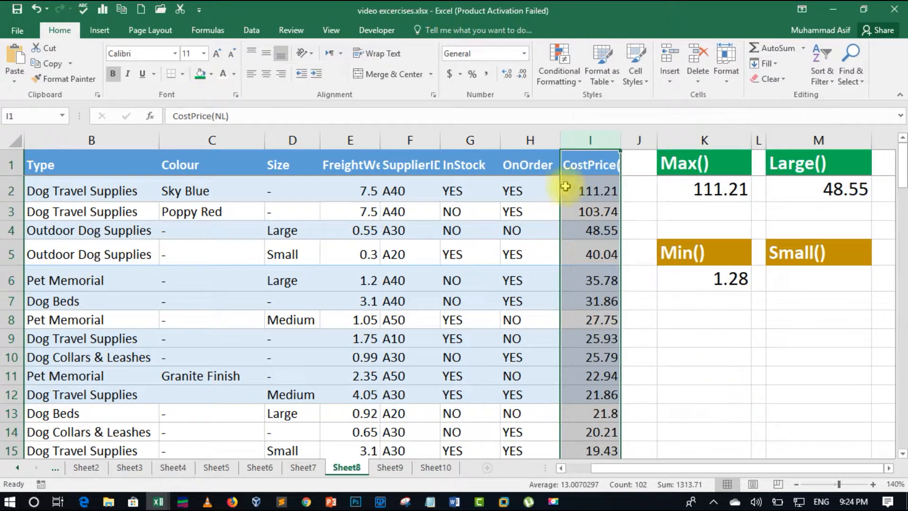
left_click(539, 186)
Sort the table in ascending order by CostPrice(NL), lowest prices first
left_click(578, 165)
right_click(584, 171)
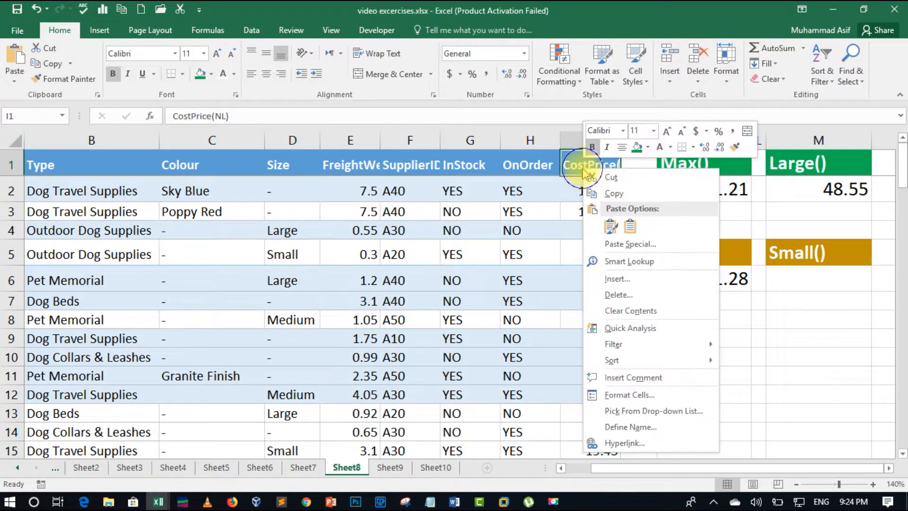
mouse_move(653, 360)
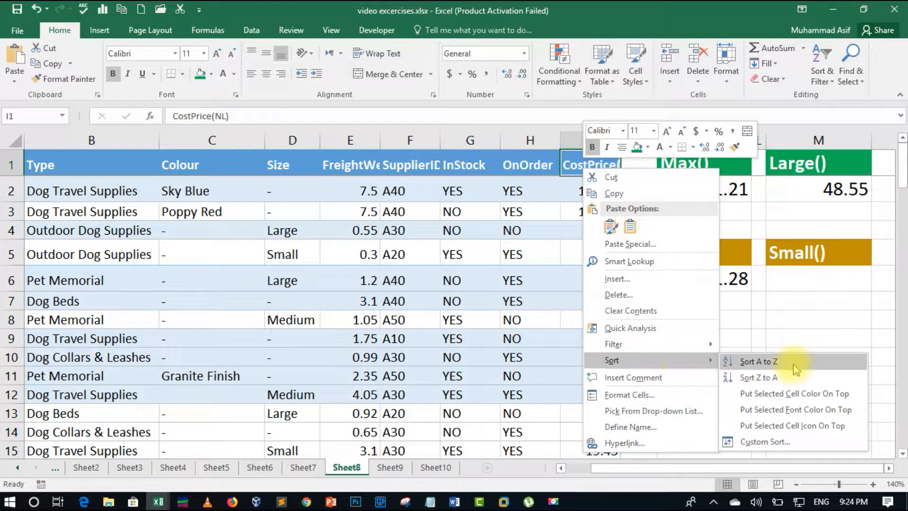
left_click(795, 365)
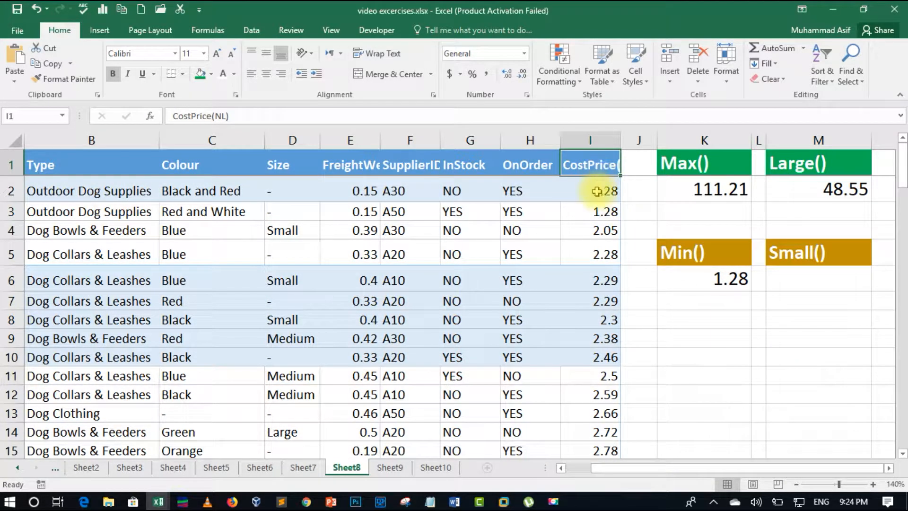
Enter the formula =SMALL(I:I,1) in cell M6, below the Small() heading
left_click(800, 280)
type("=")
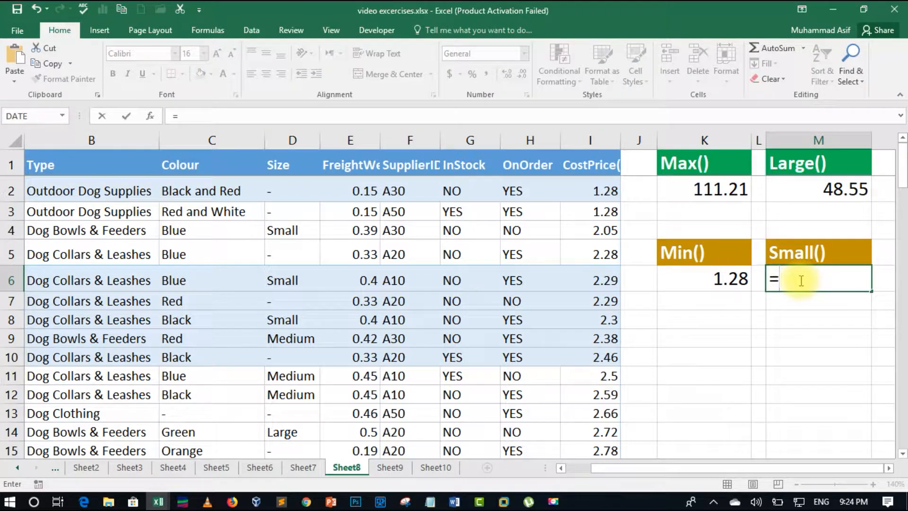
type("sma")
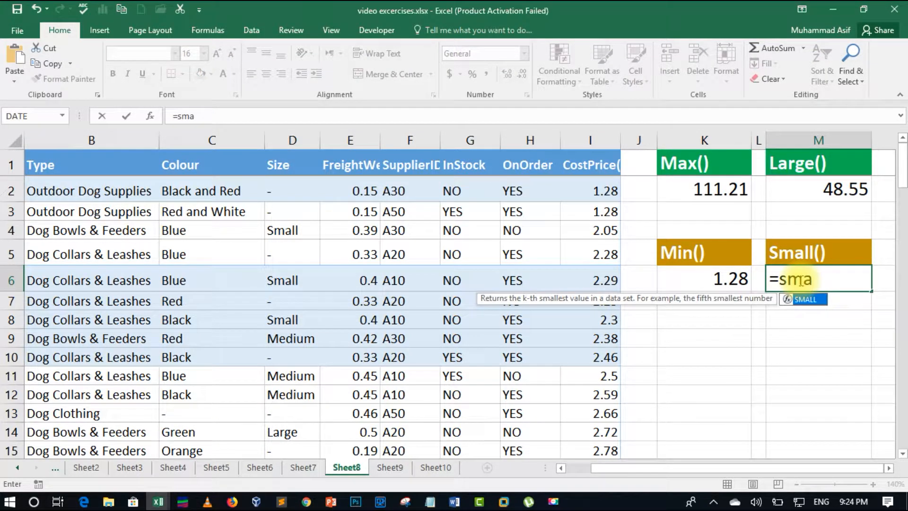
type("ll(")
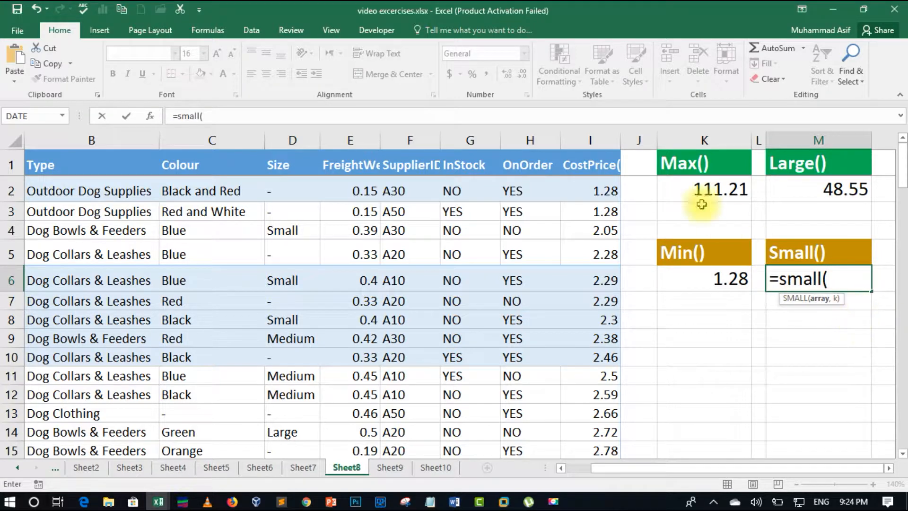
left_click(610, 140)
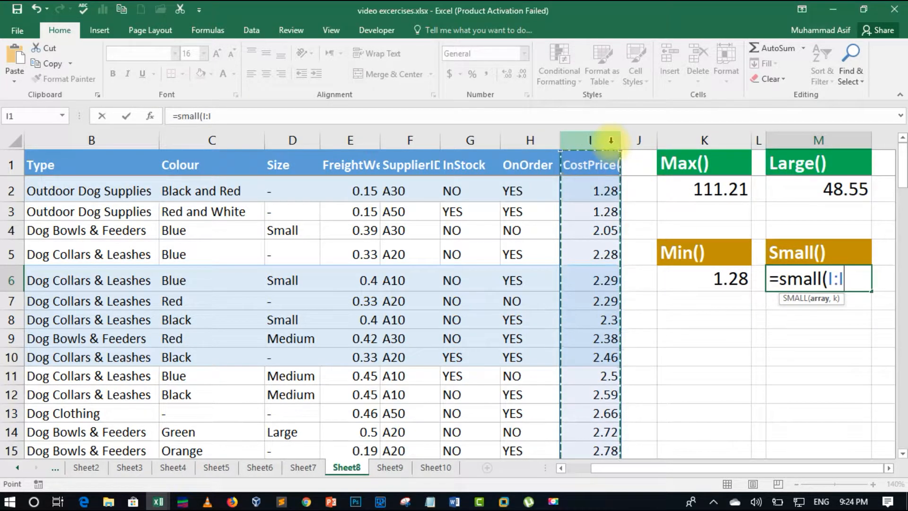
type(",1")
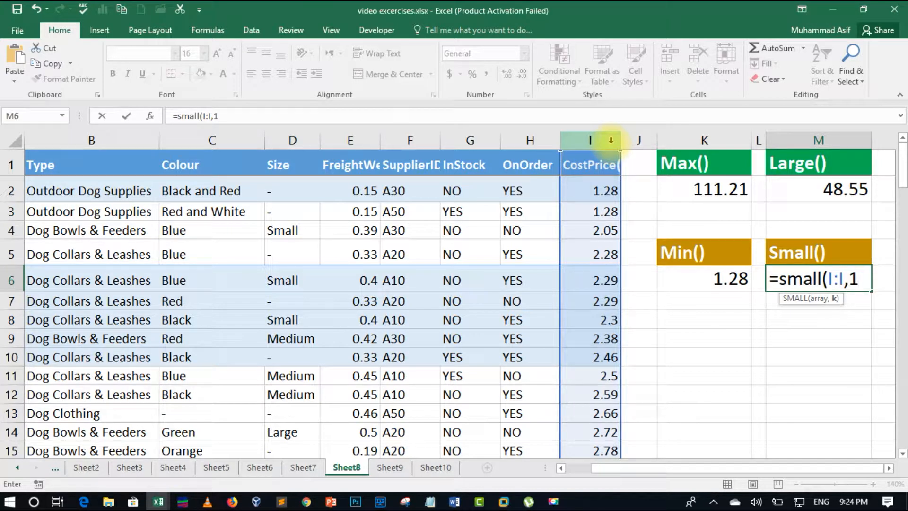
type(")")
key("Return")
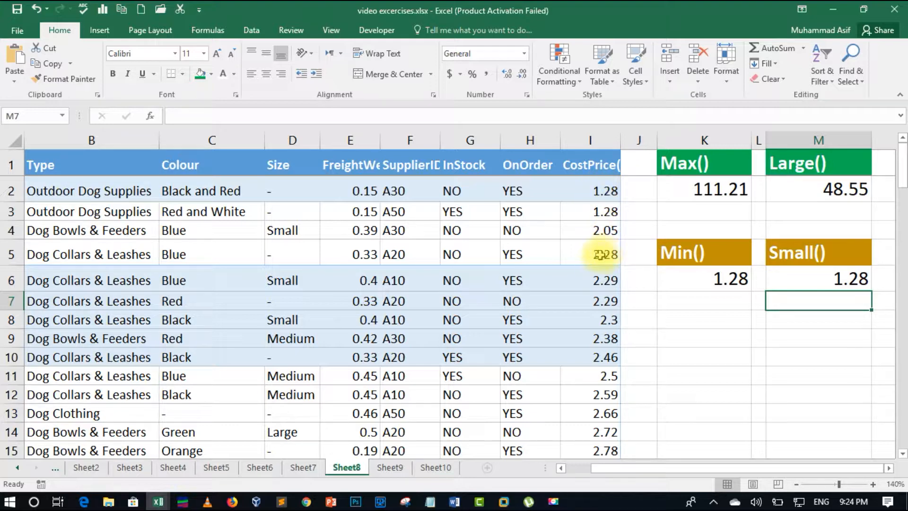
Change the k argument of the SMALL formula in cell M6 to 4 and select cell I5 to compare
left_click(813, 279)
double_click(816, 278)
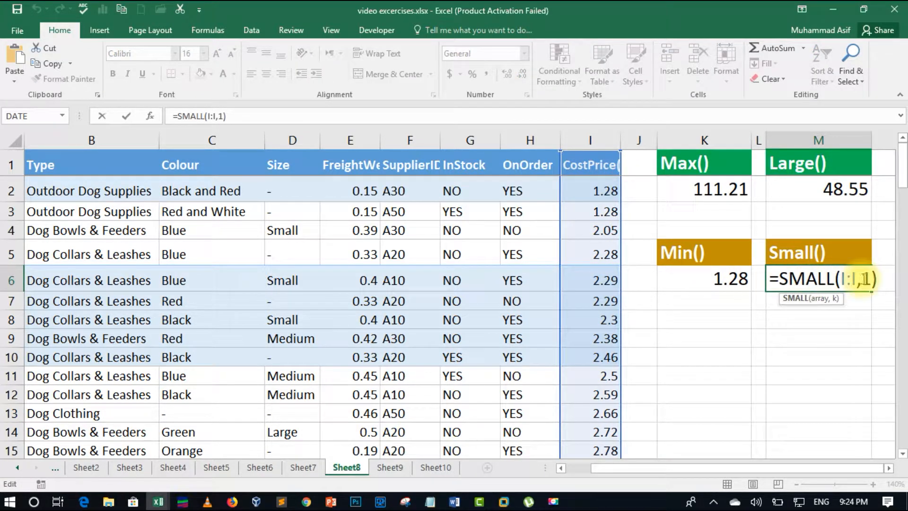
left_click(867, 278)
key("BackSpace")
type("4")
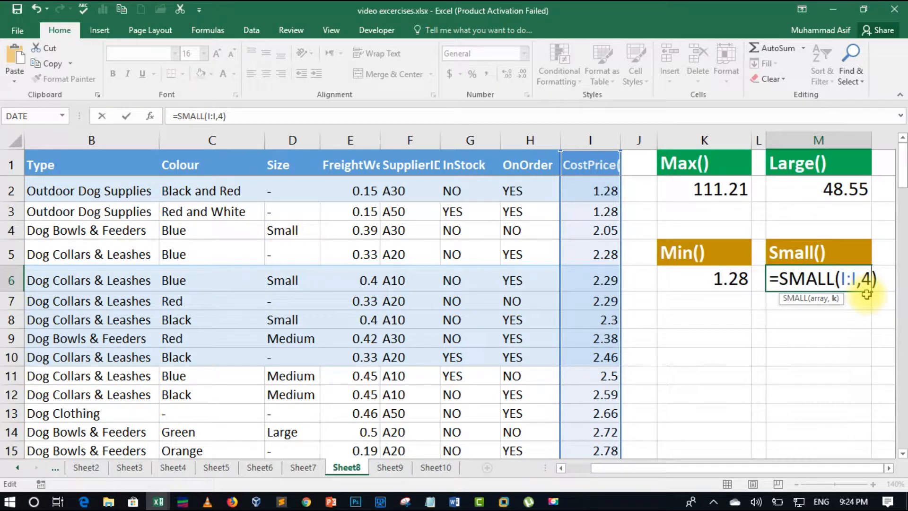
key("Return")
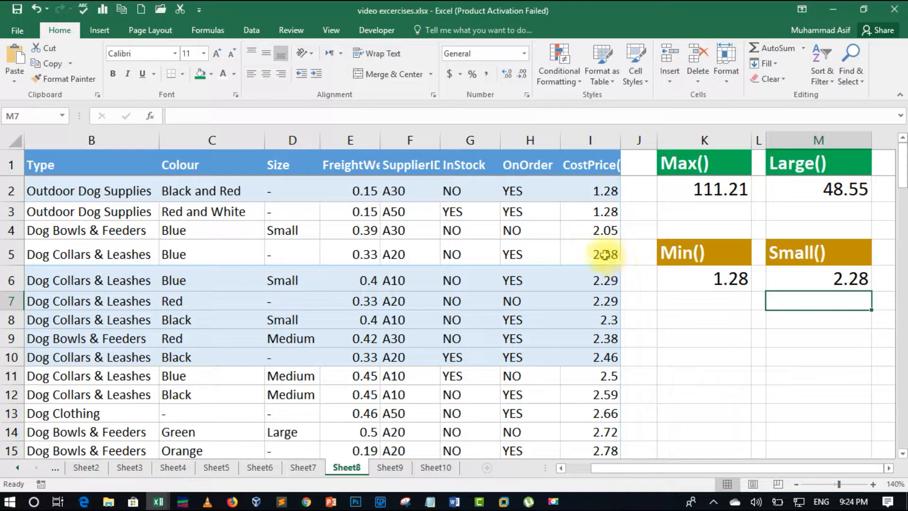
left_click(605, 255)
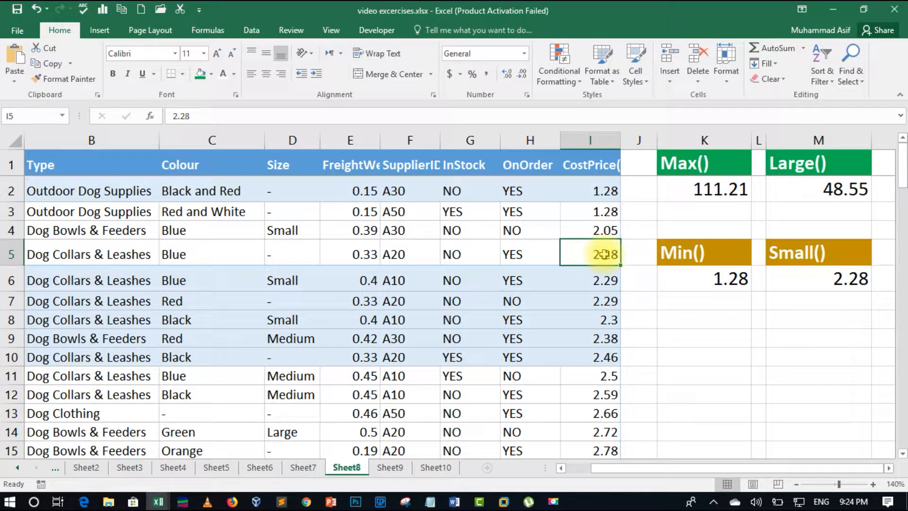